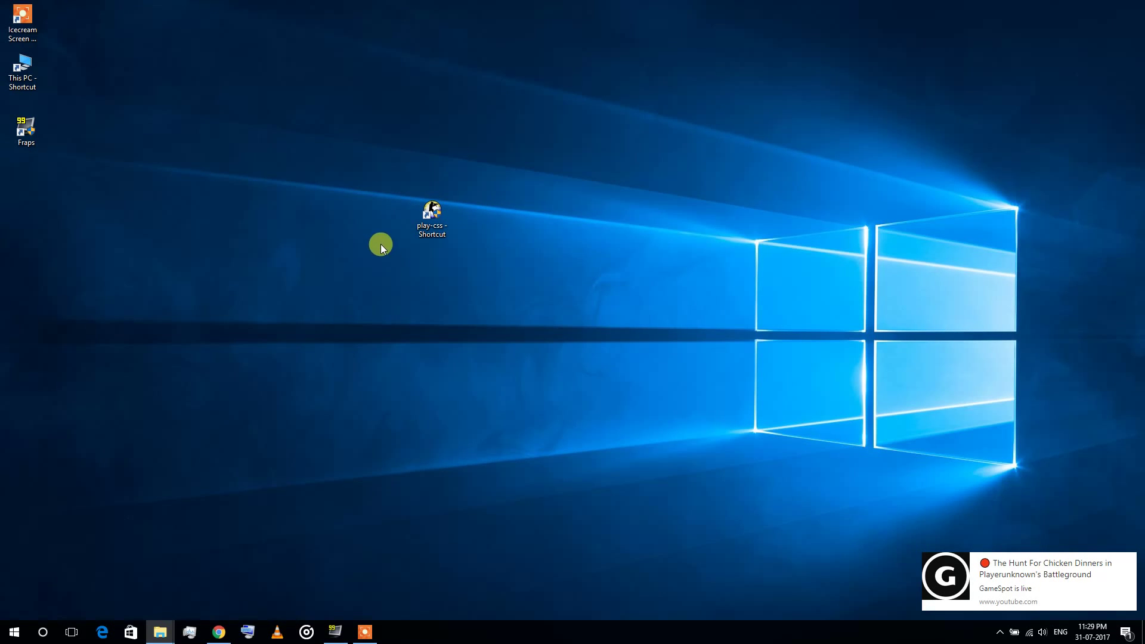
Launch play-css and start a de_dust2 server, which stops with a CD Key error
left_click(433, 214)
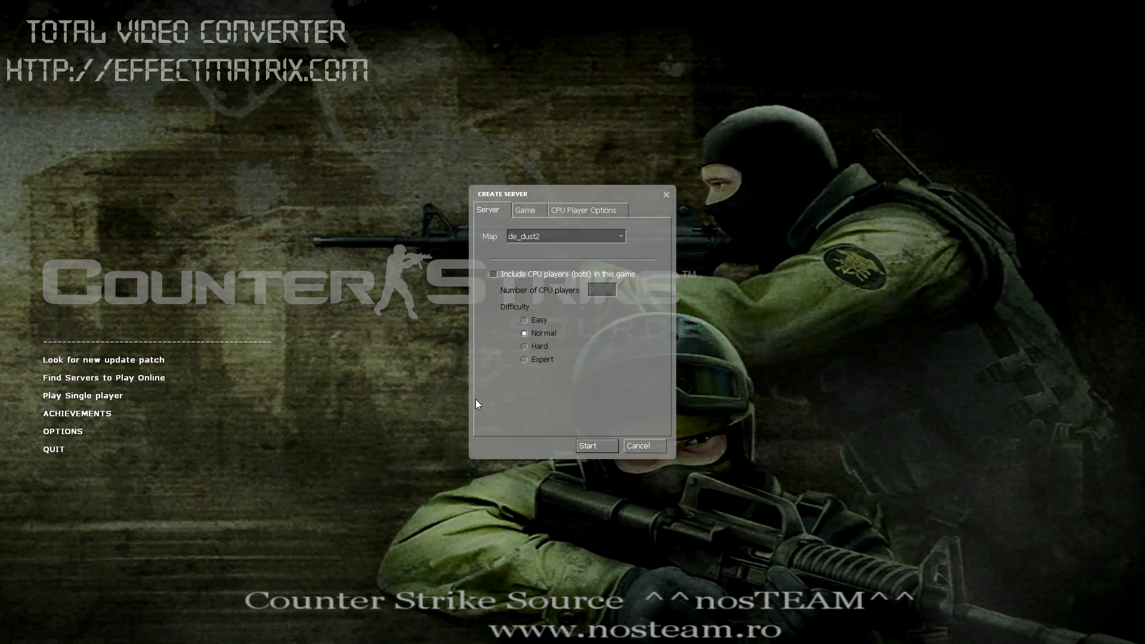
left_click(589, 446)
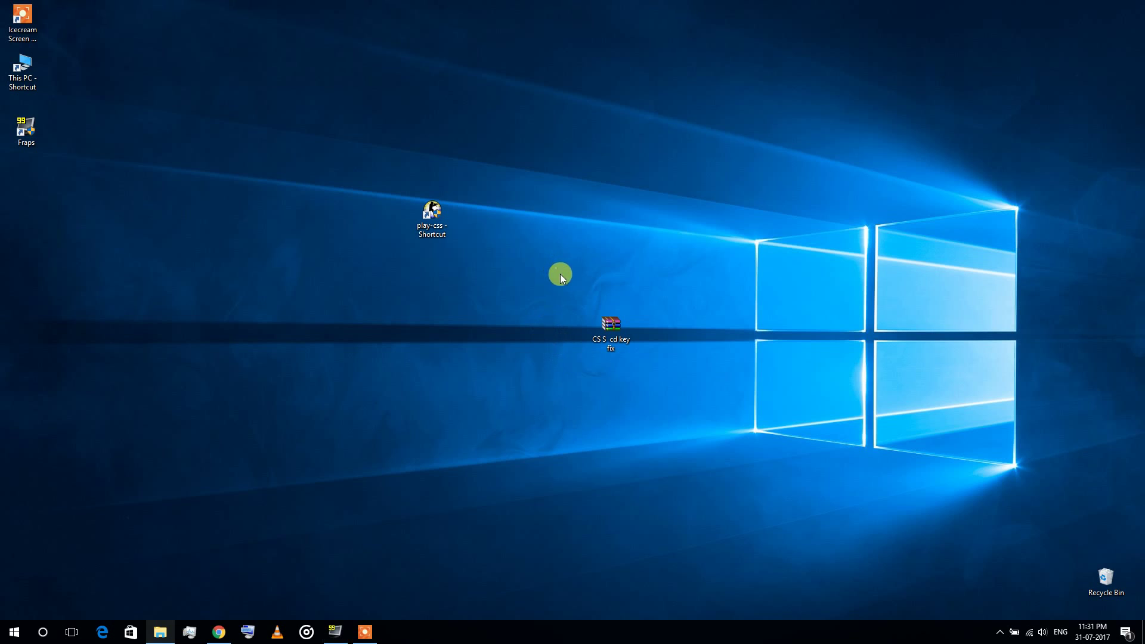
Extract the CS S cd key fix archive onto the desktop and try opening steamclient
left_click_drag(558, 269, 673, 388)
left_click(671, 376)
right_click(613, 328)
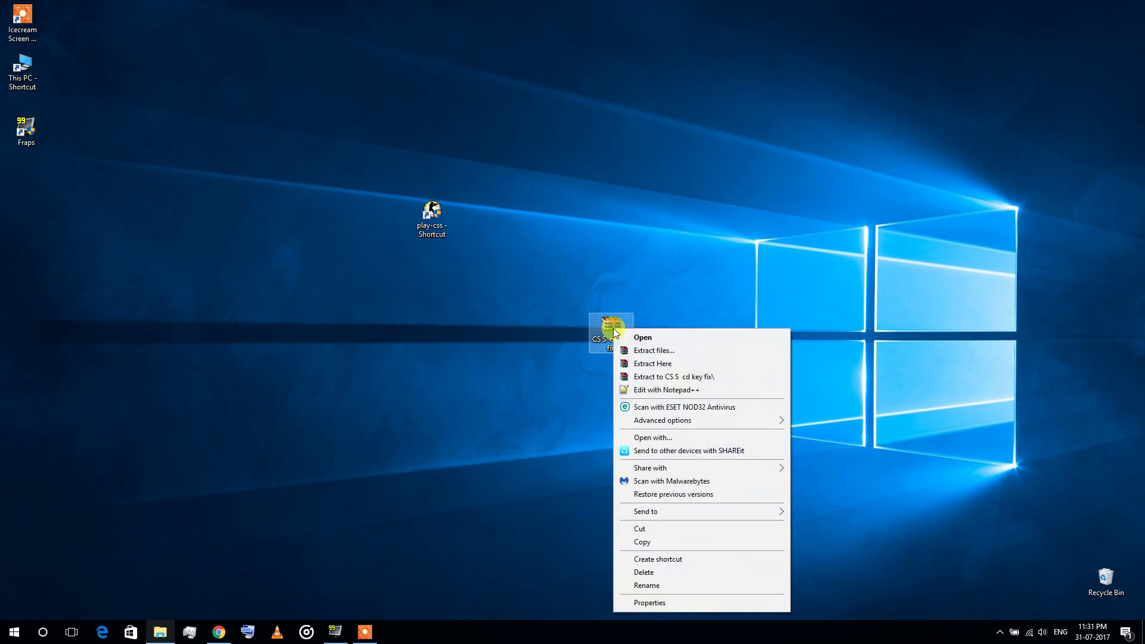
left_click(654, 363)
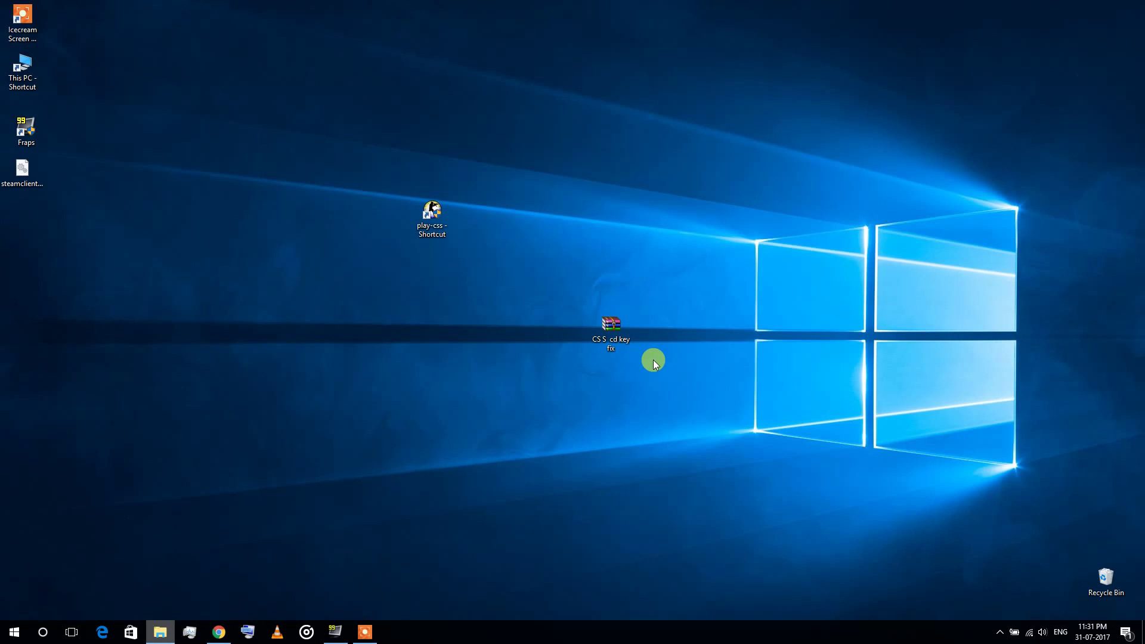
double_click(31, 170)
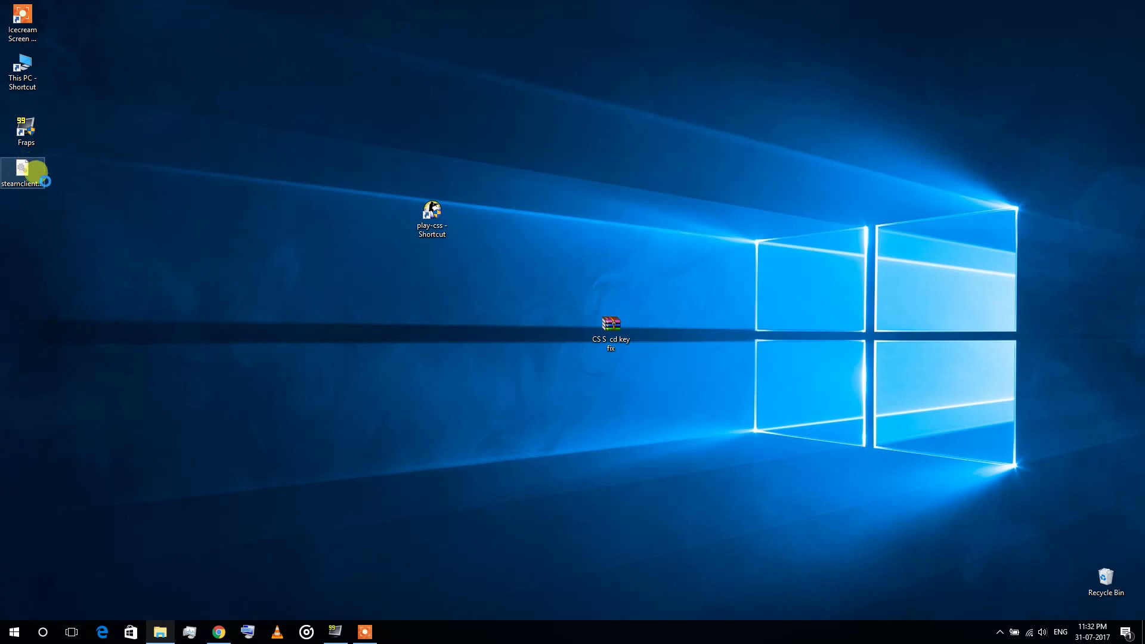
right_click(31, 170)
left_click(291, 263)
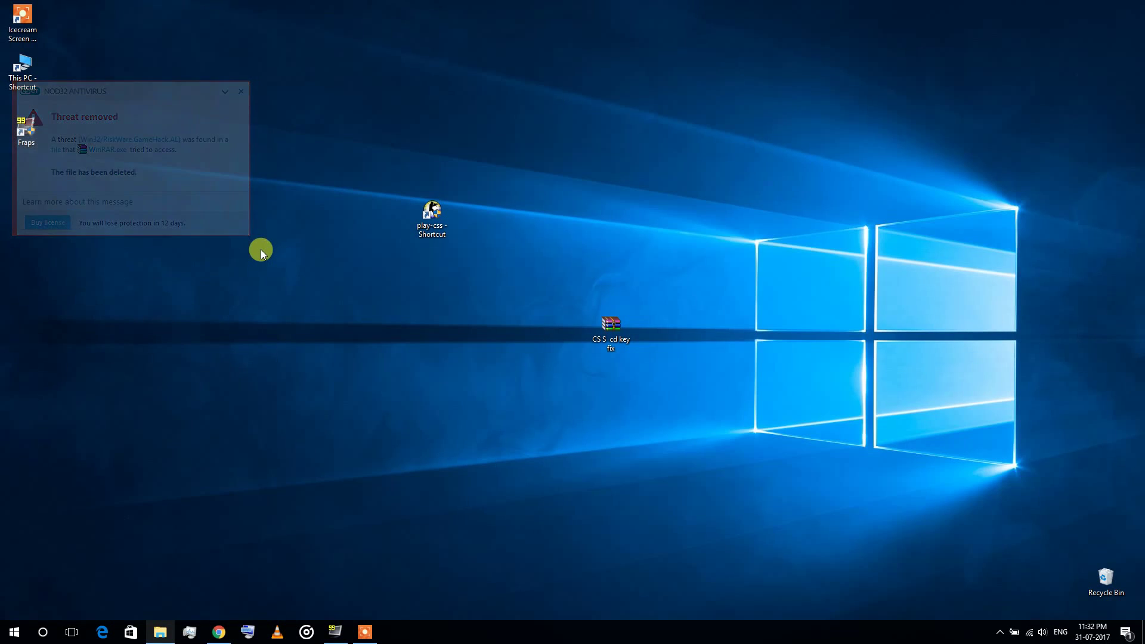
Extract the archive again and drag steamclient.dll to another spot on the desktop
right_click(607, 328)
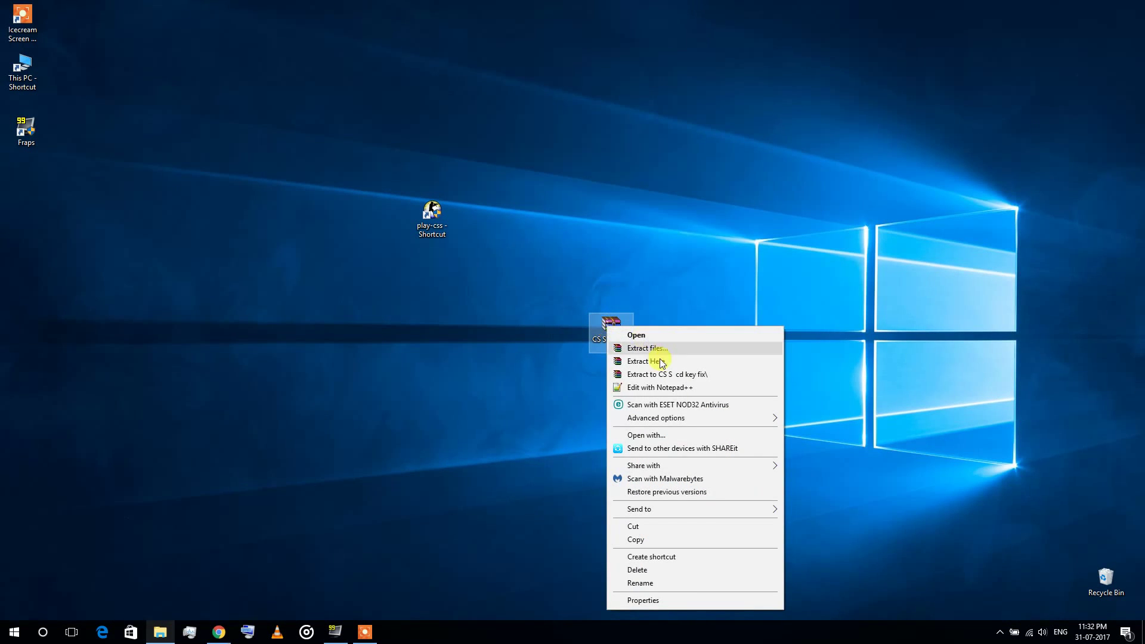
left_click(655, 362)
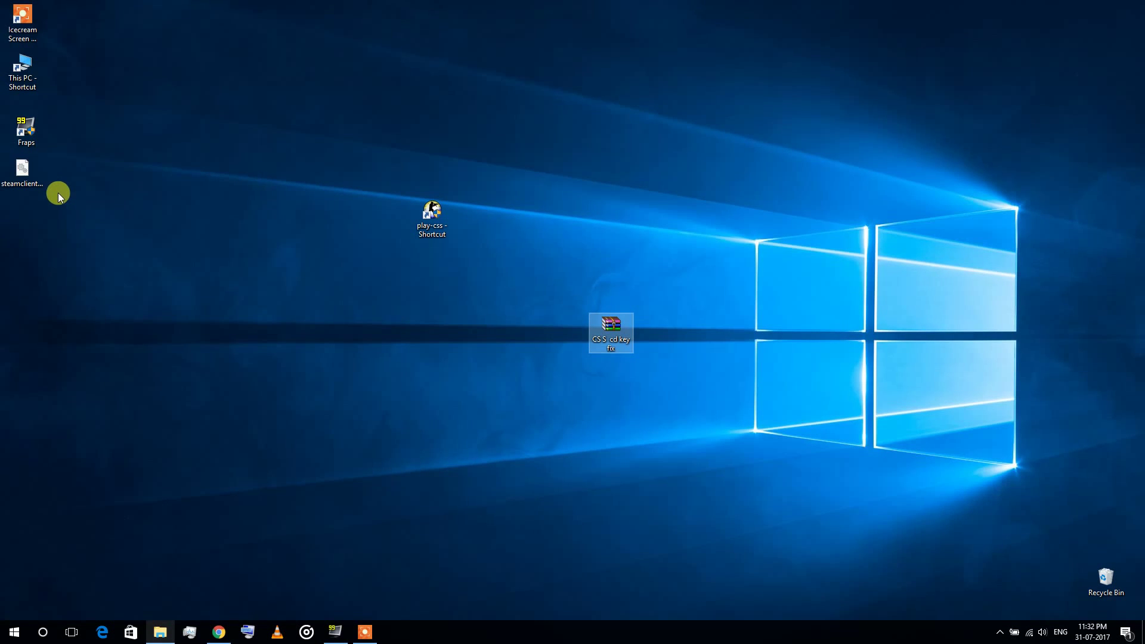
left_click(28, 172)
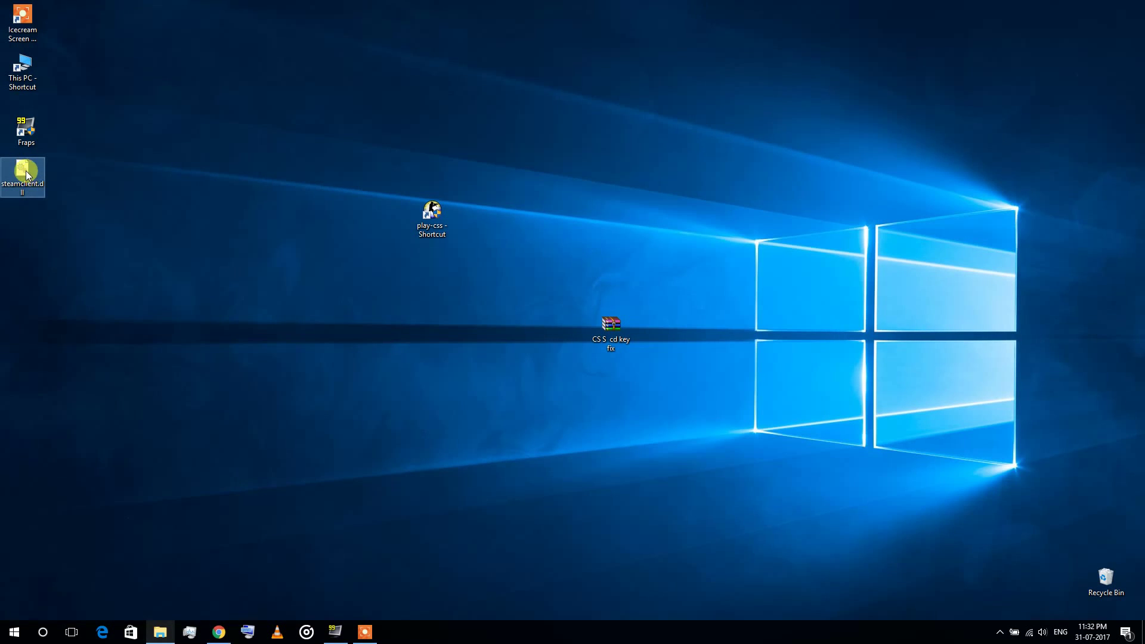
left_click_drag(95, 227, 296, 315)
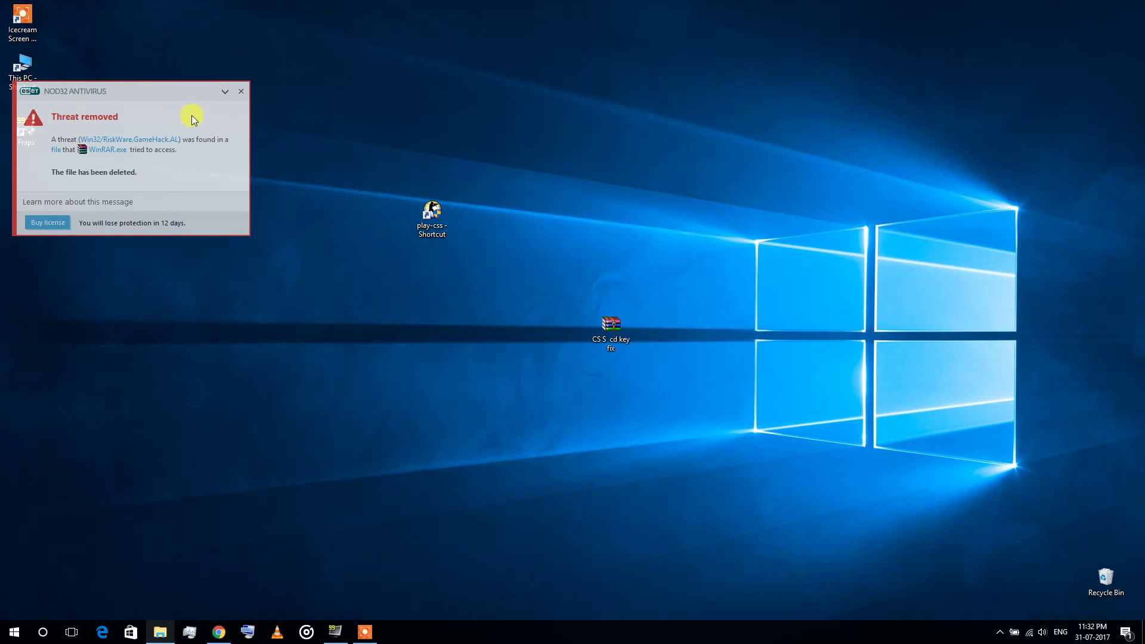
Dismiss the antivirus threat notice and open Counter Strike Source in the CS S window
left_click(240, 94)
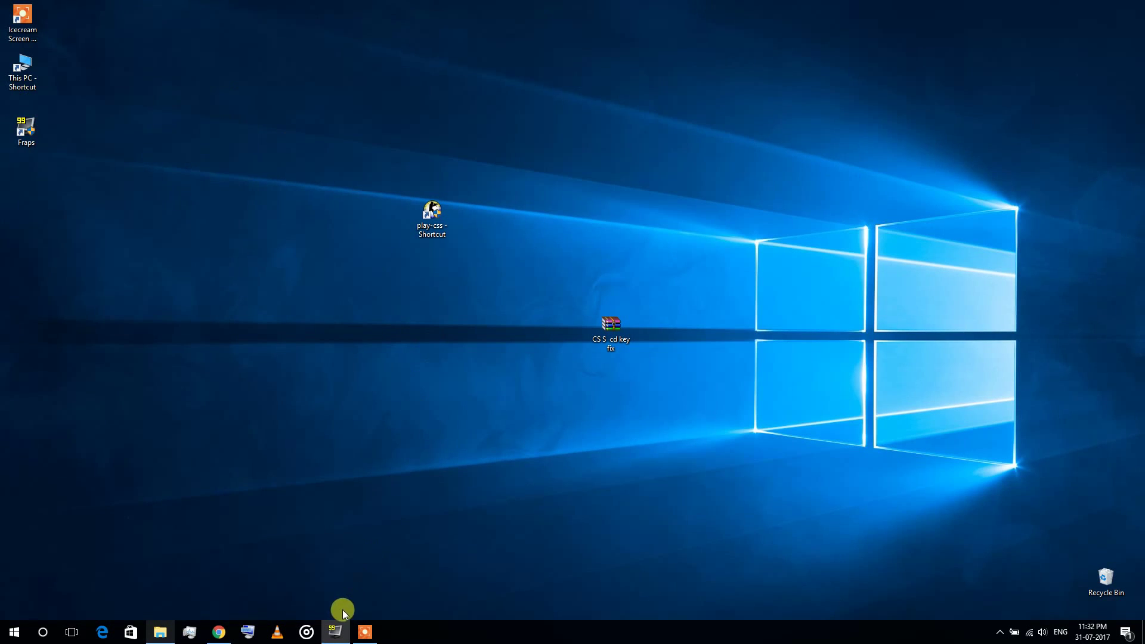
mouse_move(159, 631)
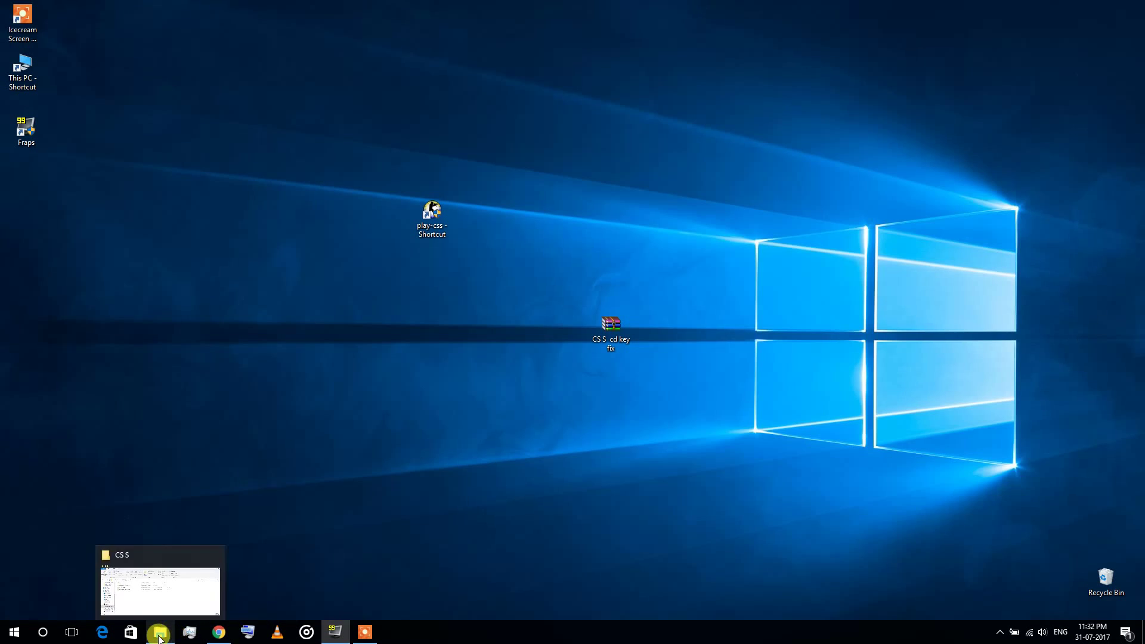
left_click(157, 578)
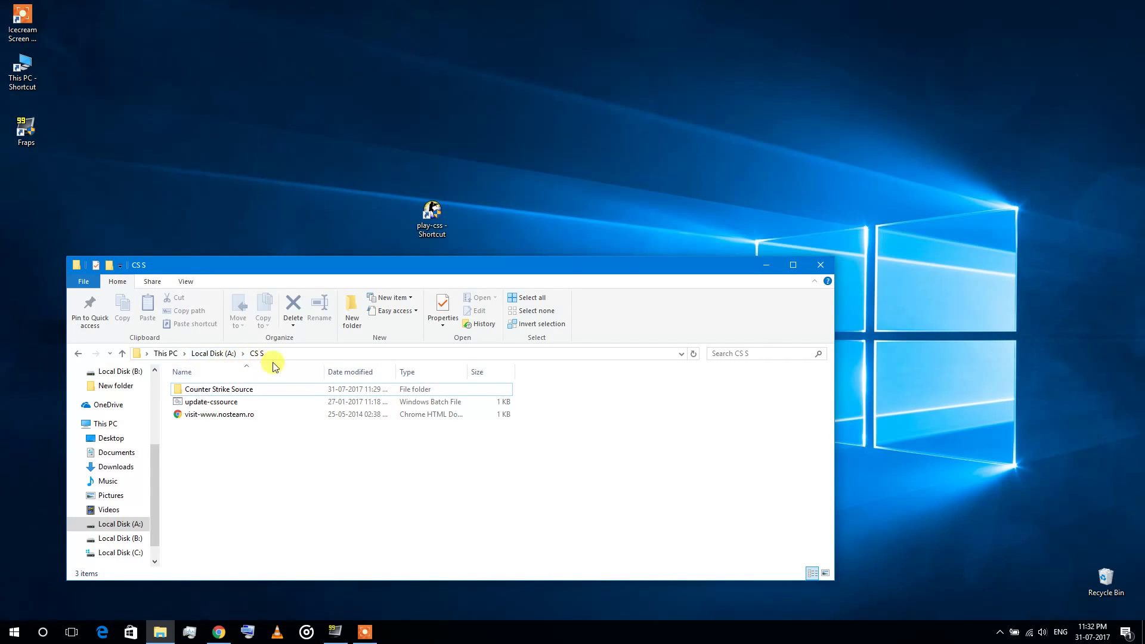
double_click(227, 394)
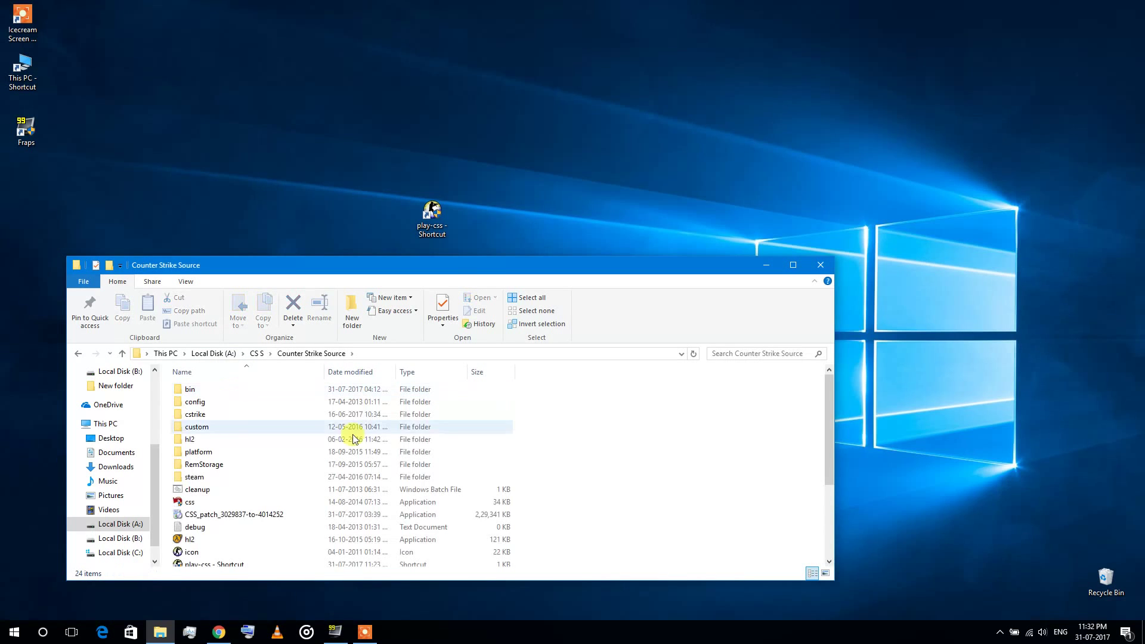
Move and narrow the game folder window so the desktop archive is visible
scroll(414, 417, "down", 3)
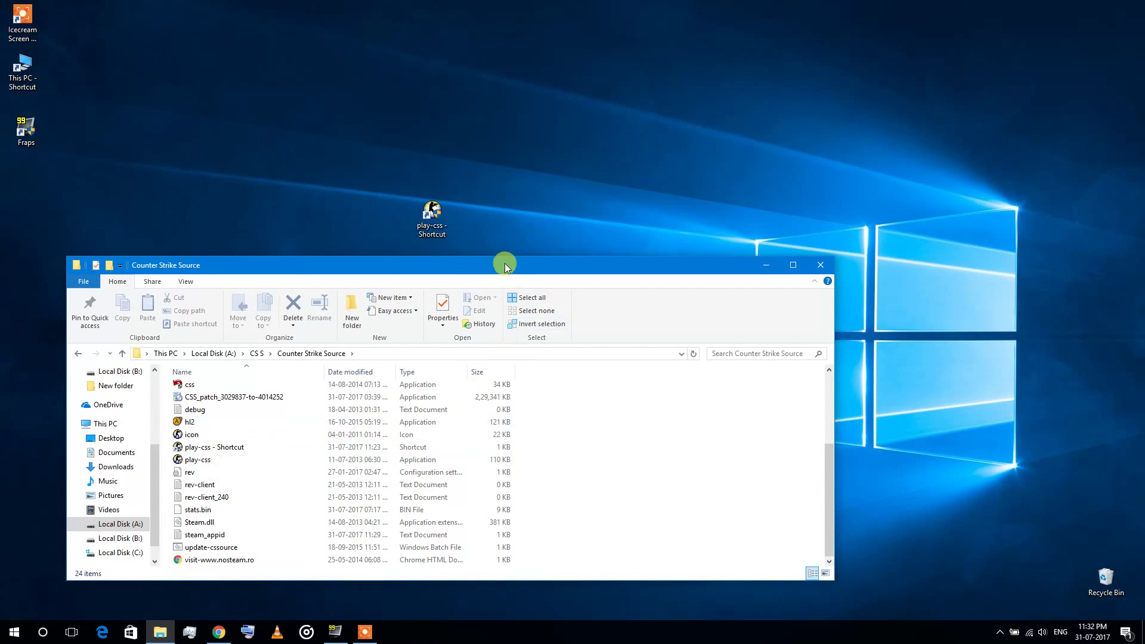
mouse_move(505, 263)
left_mouse_down()
mouse_move(356, 245)
mouse_move(458, 149)
mouse_move(589, 261)
mouse_move(493, 51)
mouse_move(480, 51)
mouse_move(519, 272)
left_mouse_up()
left_click_drag(517, 354, 435, 35)
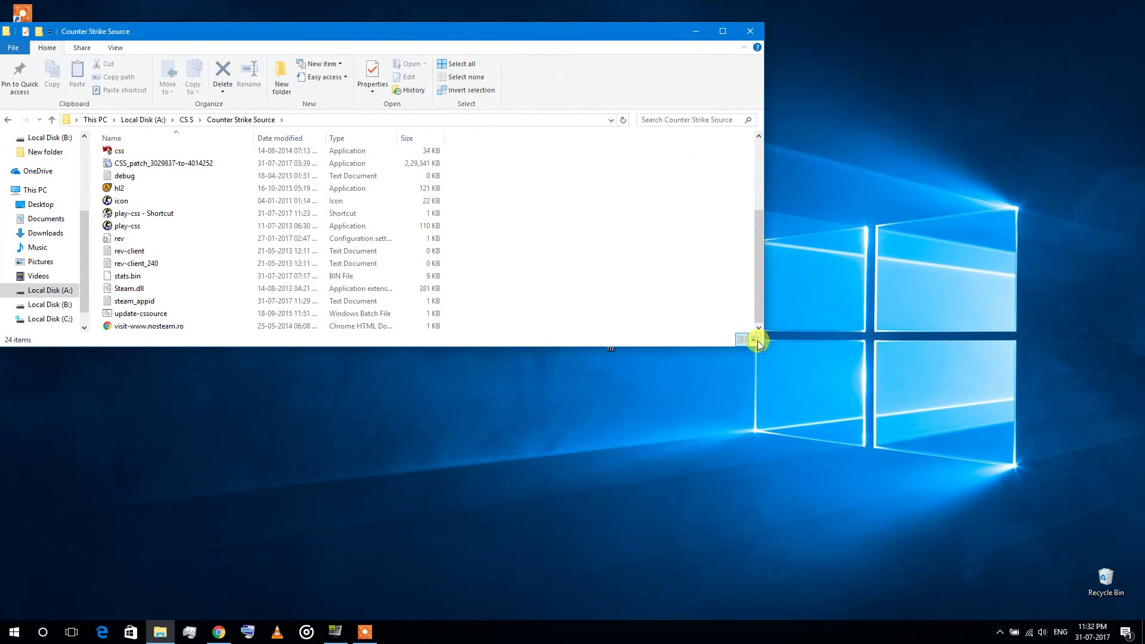
left_click_drag(765, 346, 636, 489)
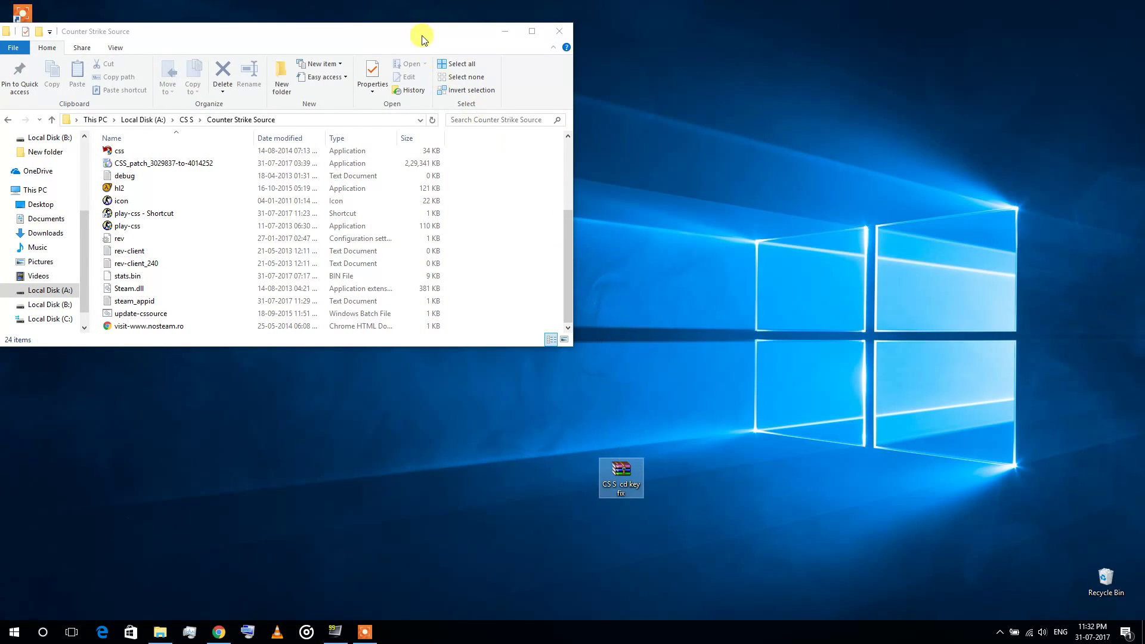
Open the CS S cd key fix archive in WinRAR
left_click_drag(421, 34, 520, 65)
left_click(618, 474)
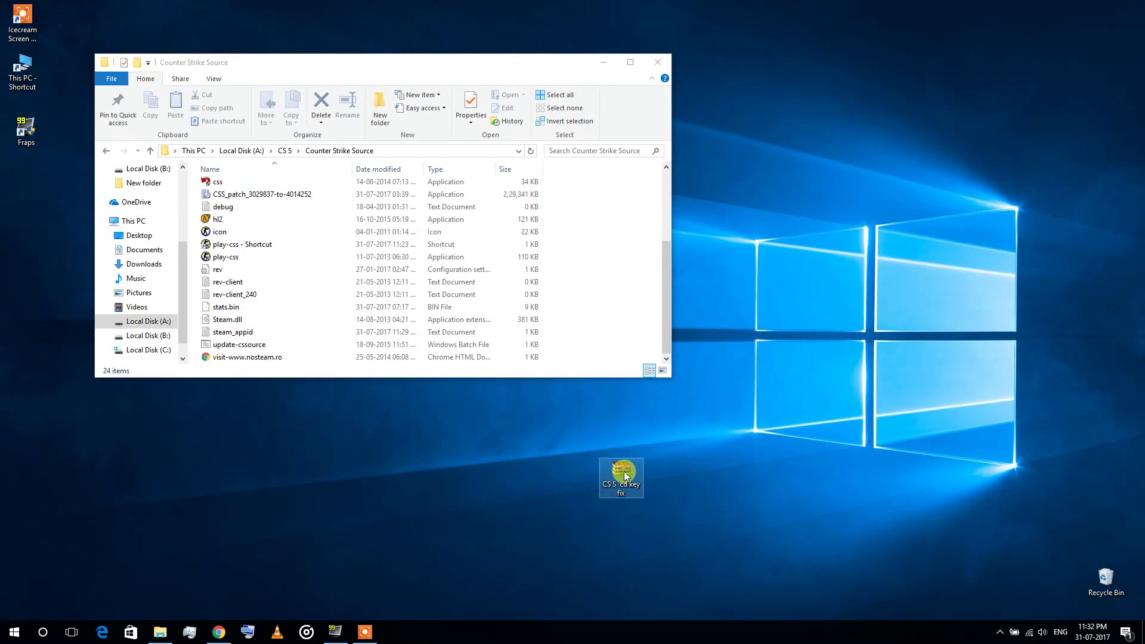
right_click(624, 471)
left_click(678, 196)
Drag steamclient.dll into the Counter Strike Source folder; it fails, so dismiss the error
left_click(449, 338)
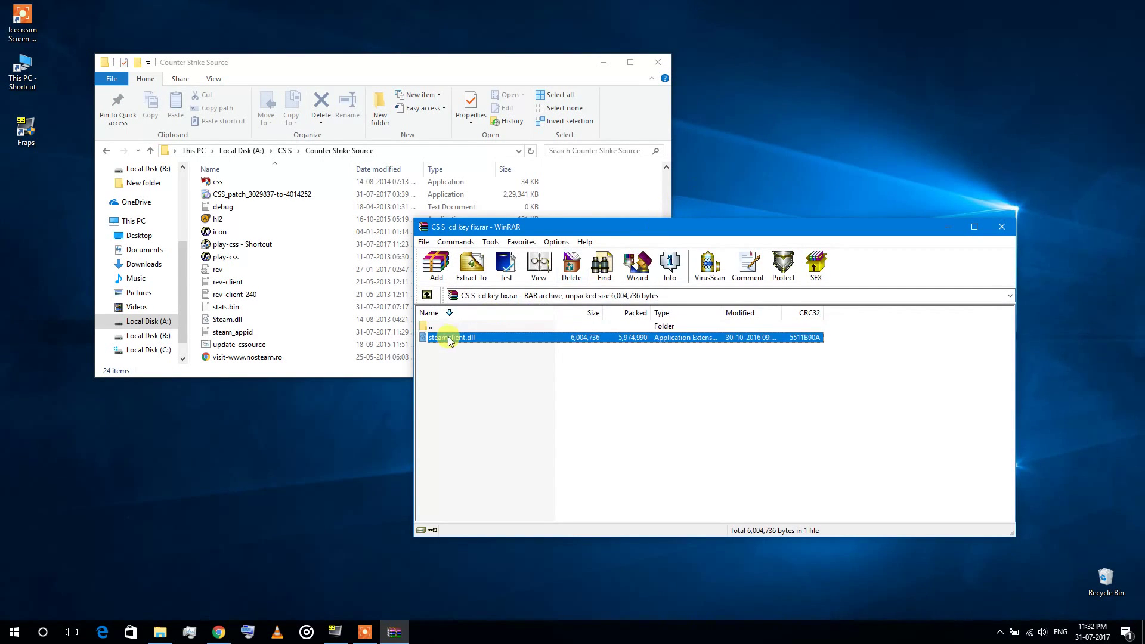
left_click_drag(450, 339, 632, 198)
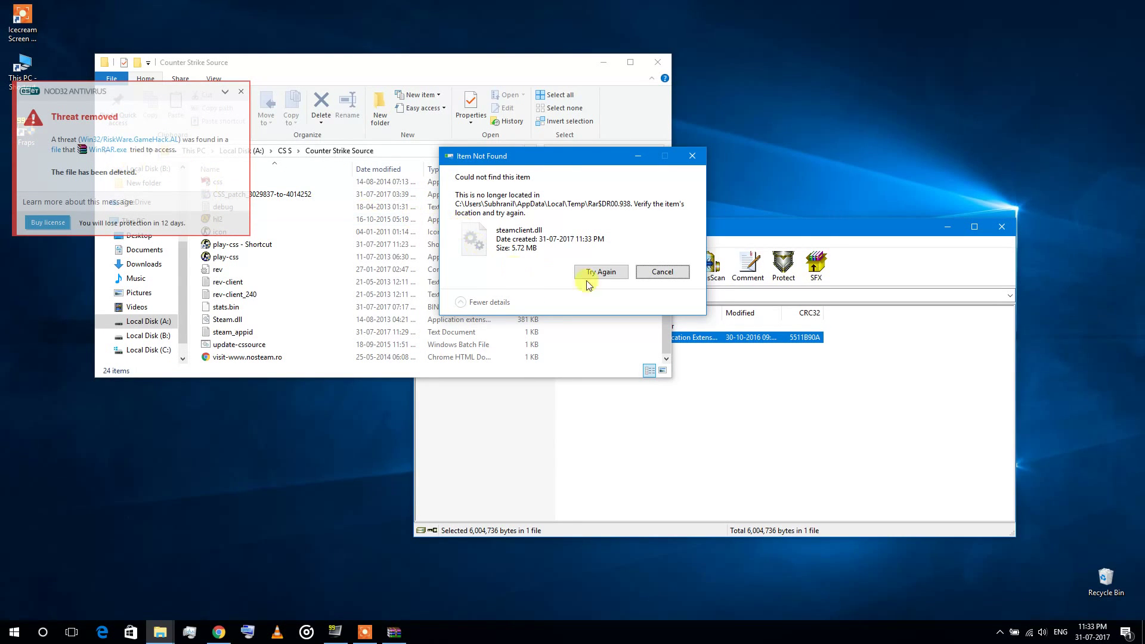
left_click(656, 275)
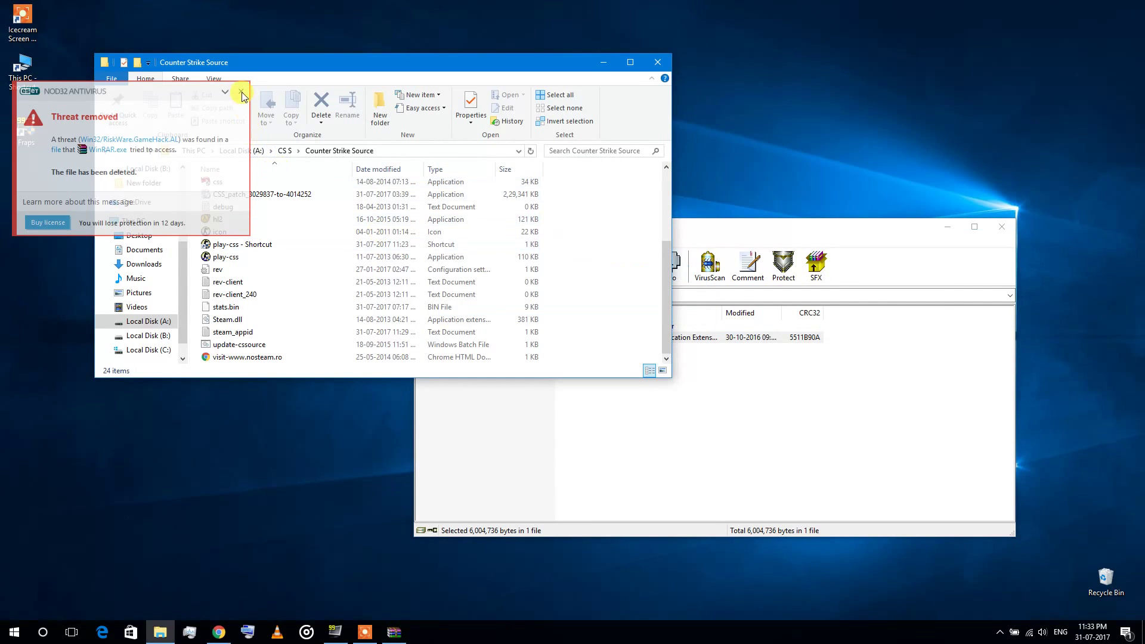
left_click(555, 438)
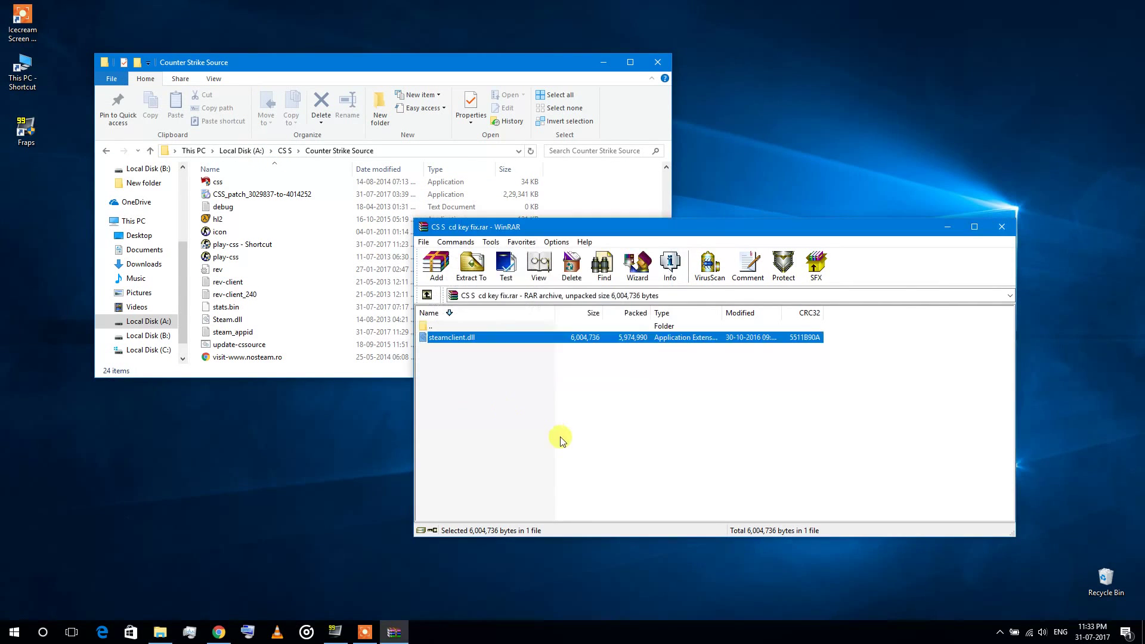
Pause ESET NOD32 protection from its tray icon for a chosen time interval
right_click(996, 634)
left_click(884, 600)
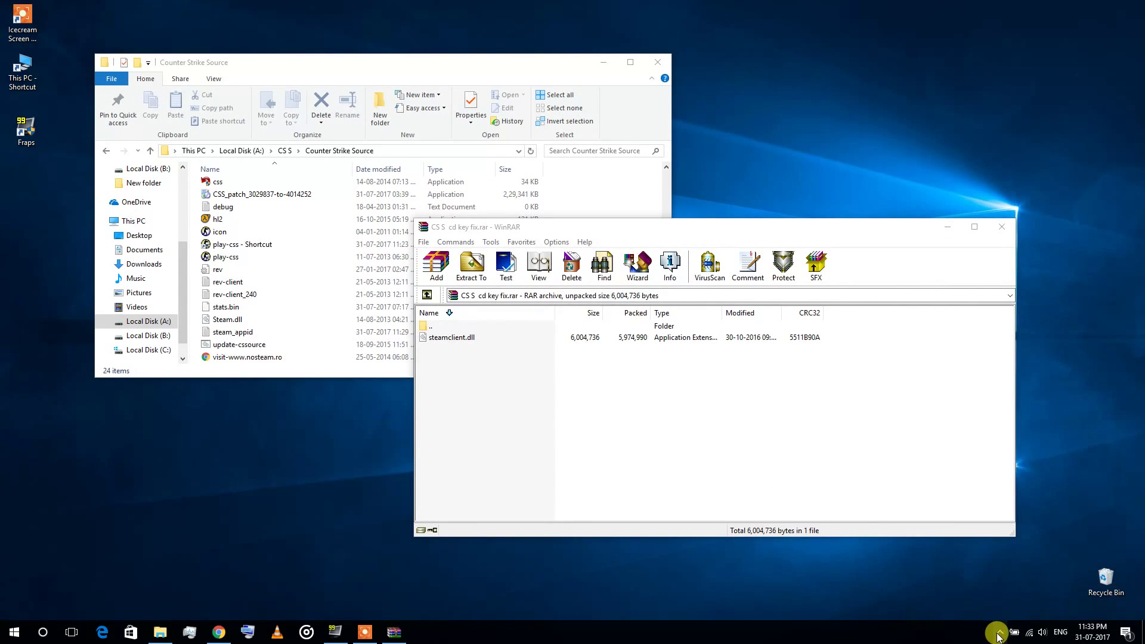
left_click(1000, 632)
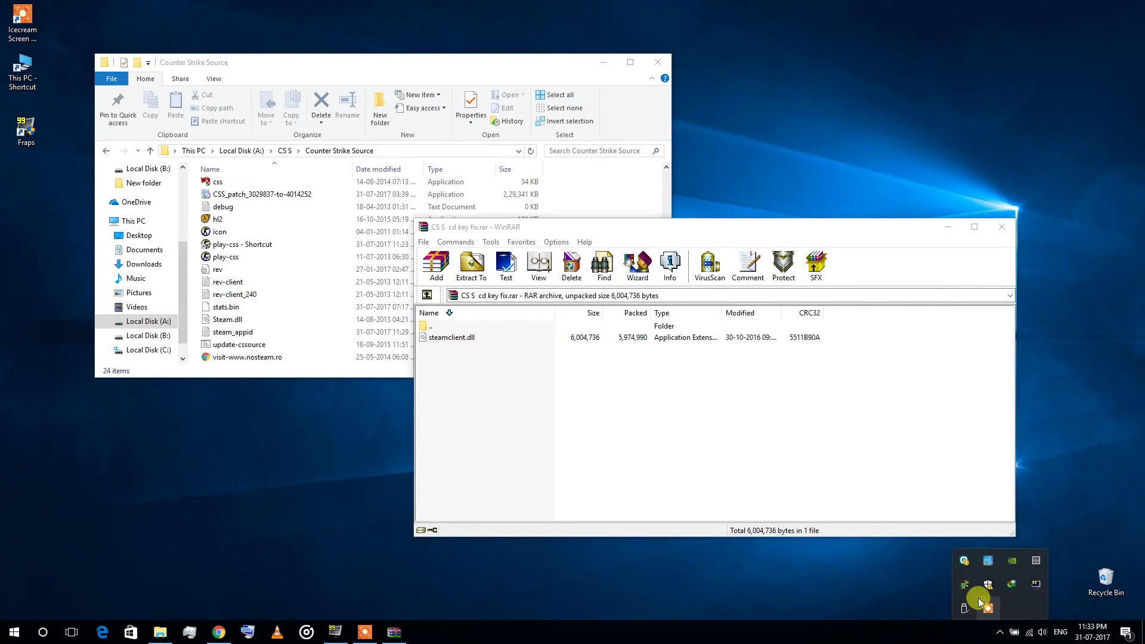
right_click(966, 562)
left_click(854, 414)
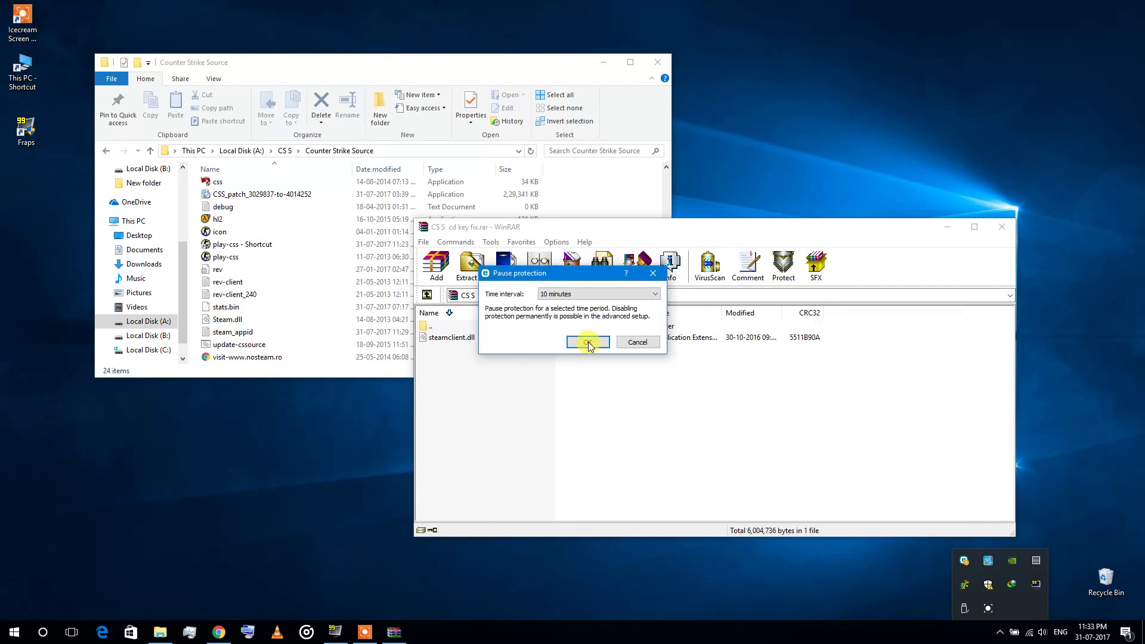
left_click(601, 295)
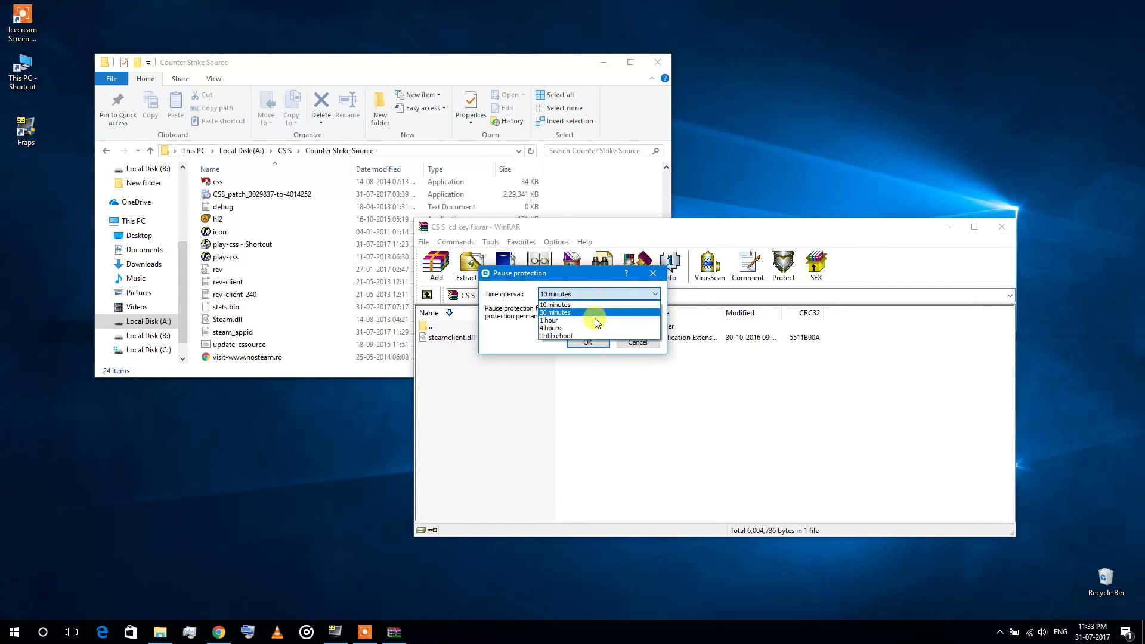
left_click(594, 312)
left_click(587, 342)
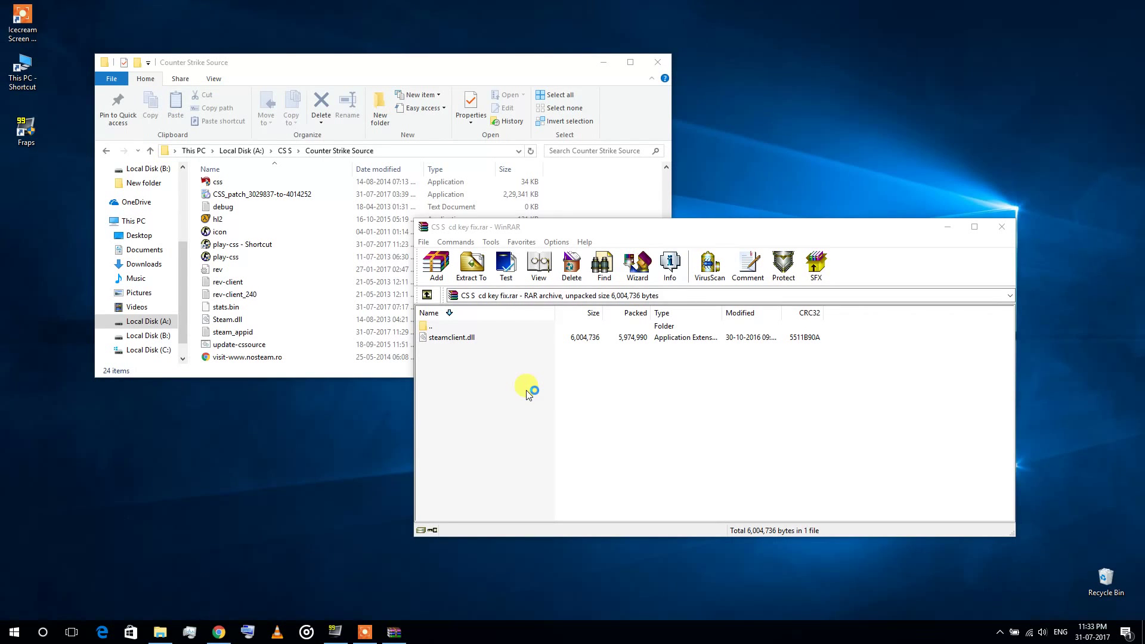
Drag steamclient.dll from WinRAR into the Counter Strike Source folder, now 25 items
left_click_drag(629, 233, 859, 199)
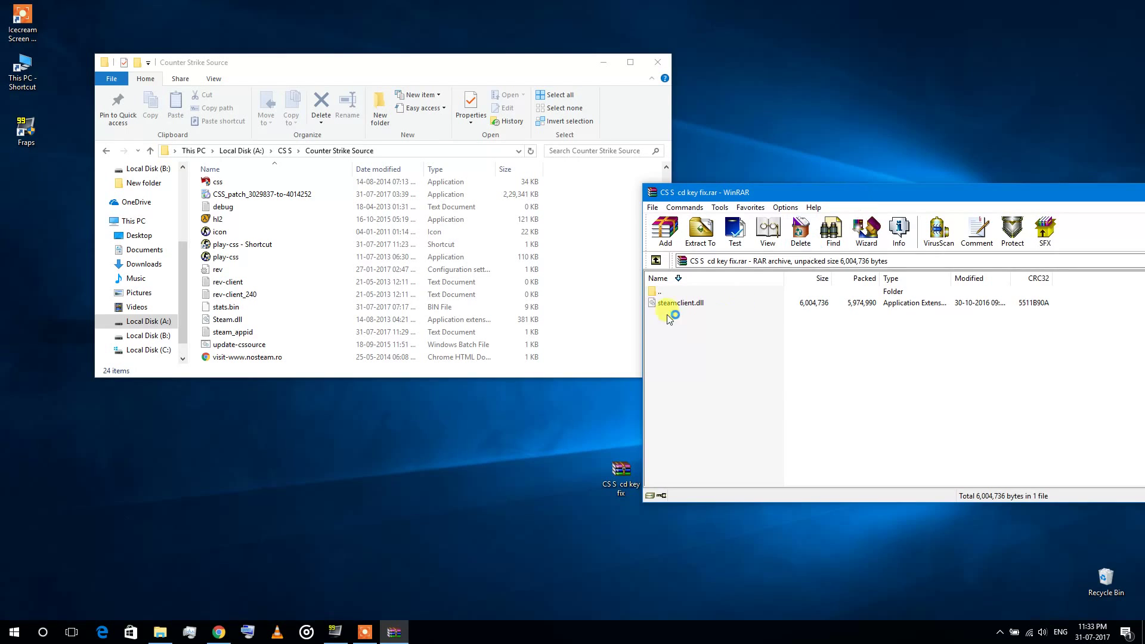
left_click_drag(665, 303, 613, 327)
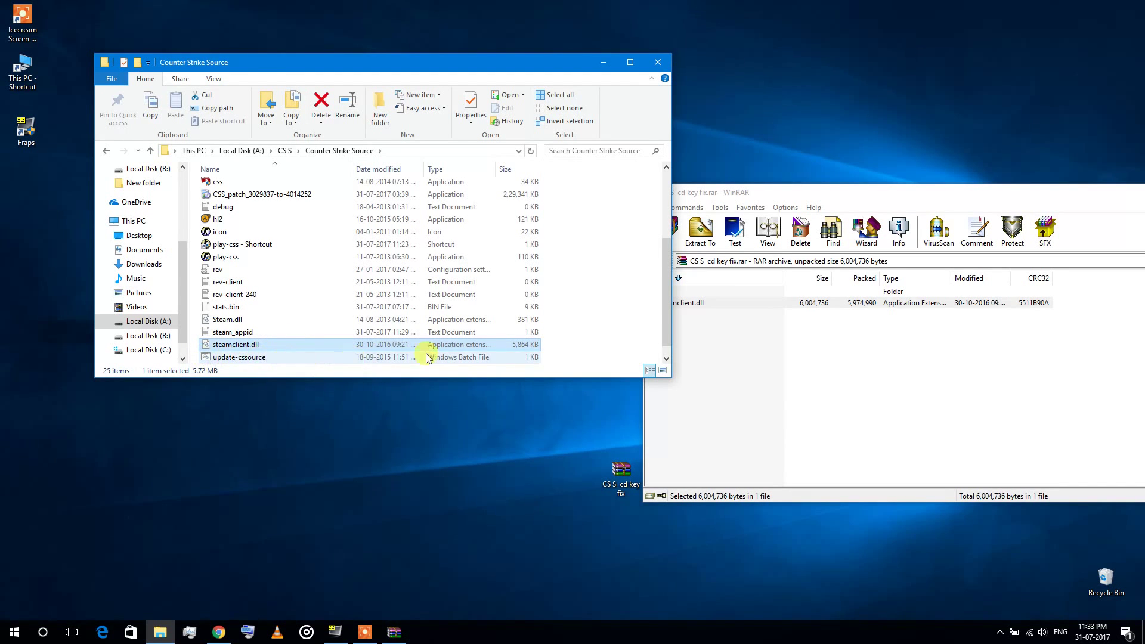
left_click(593, 325)
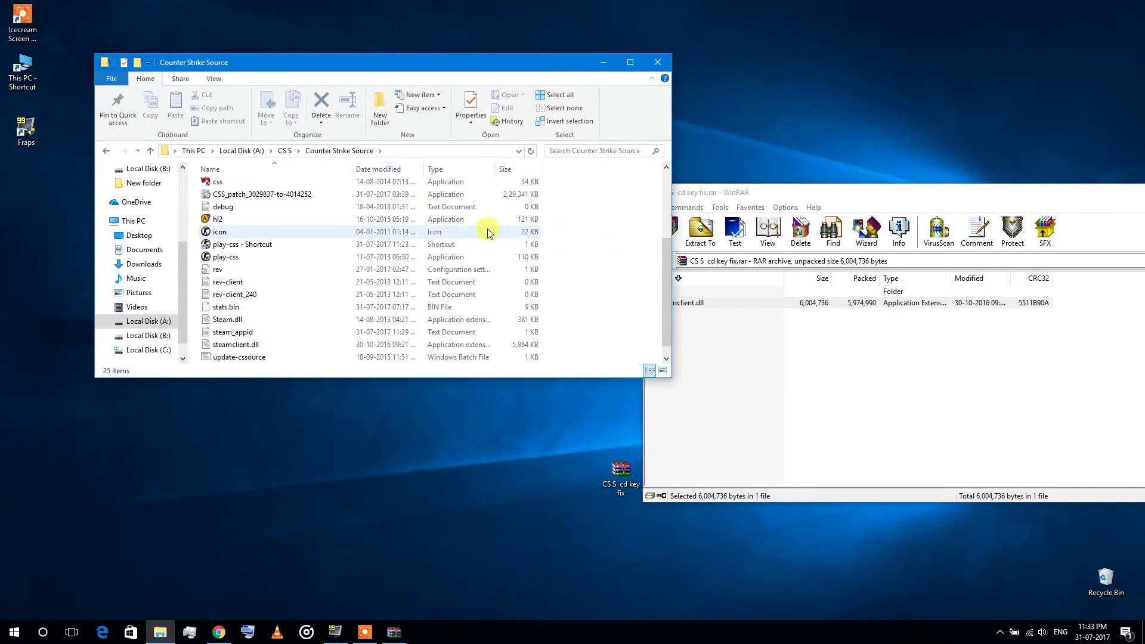
Relaunch play-css and start a de_dust2 server, which loads without a CD key error
left_click(225, 253)
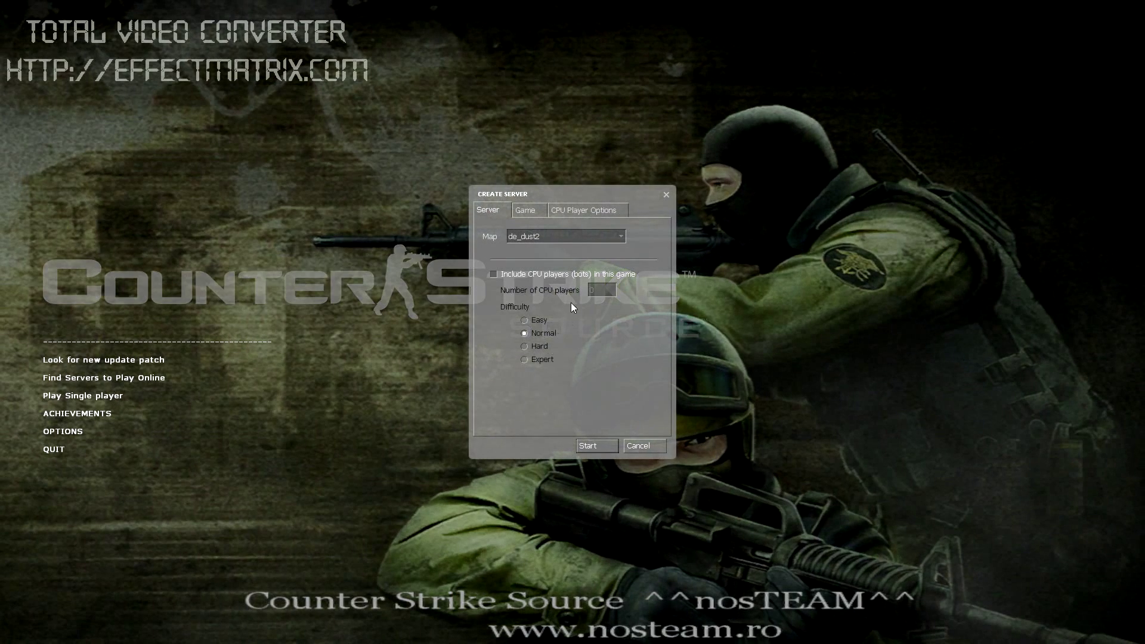
left_click(606, 446)
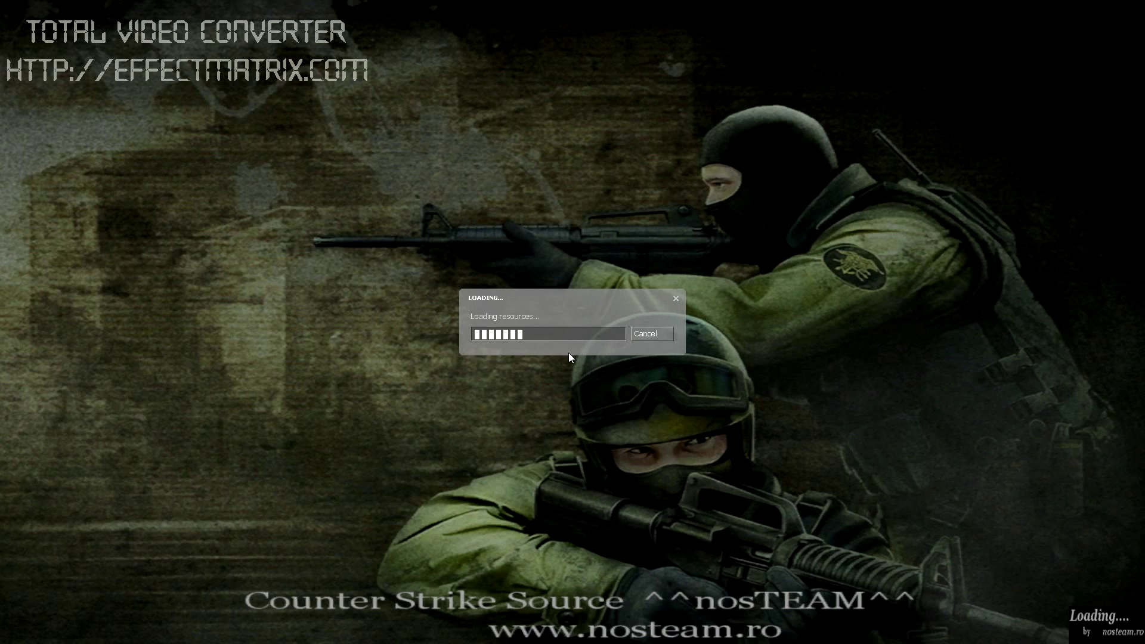